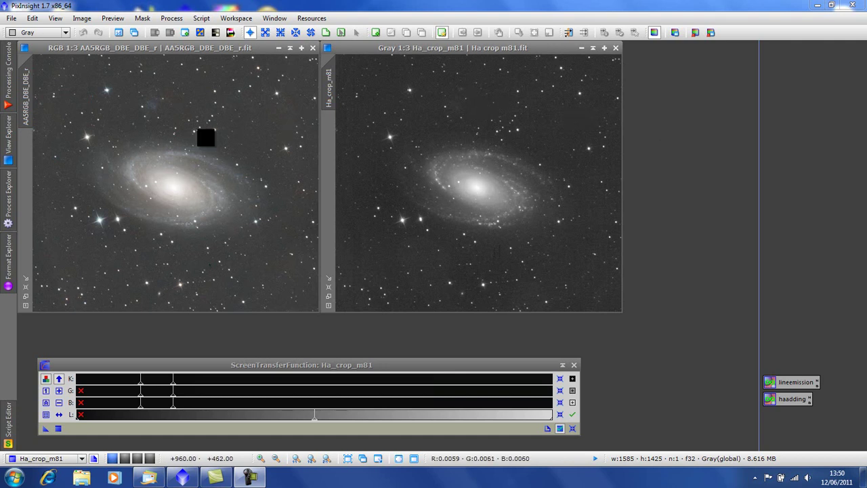
# Minimise the RGB image and load the saved lineemission PixelMath expression ((Ha * 100) - (R * 12)) / (100 - 12)
pyautogui.click(280, 47)
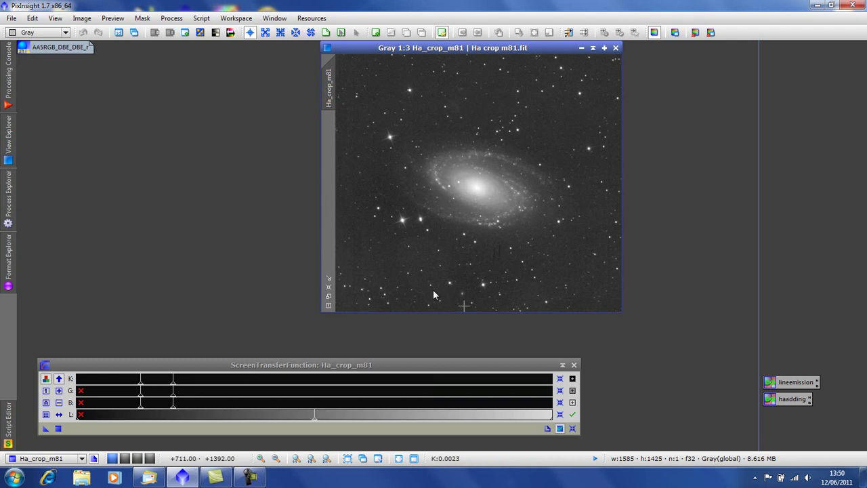
pyautogui.doubleClick(789, 385)
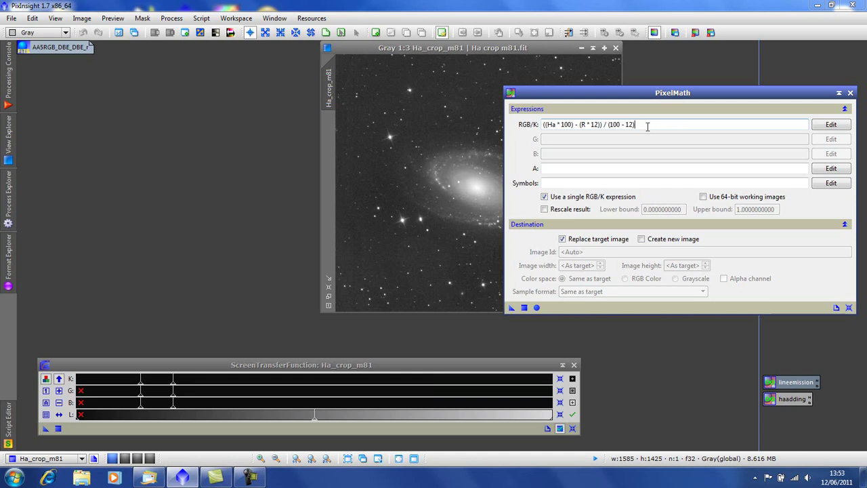
# In the expression editor, replace the Ha placeholder with Ha_crop_m81
pyautogui.click(832, 125)
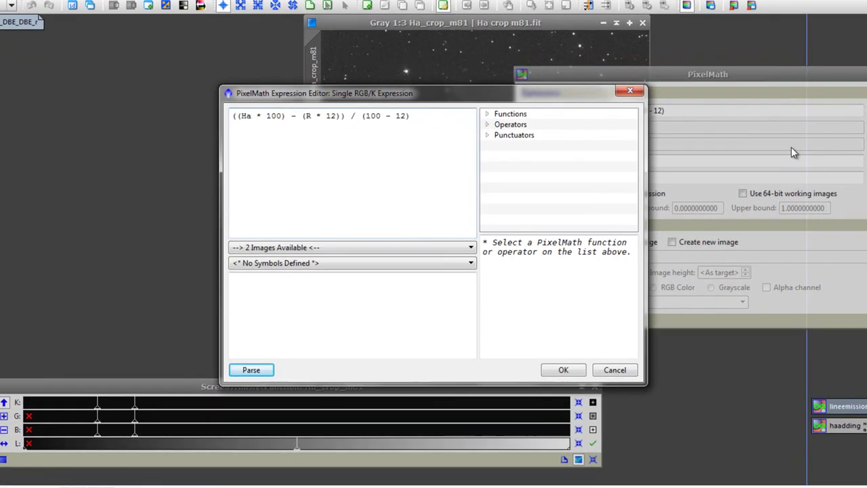
pyautogui.click(251, 117)
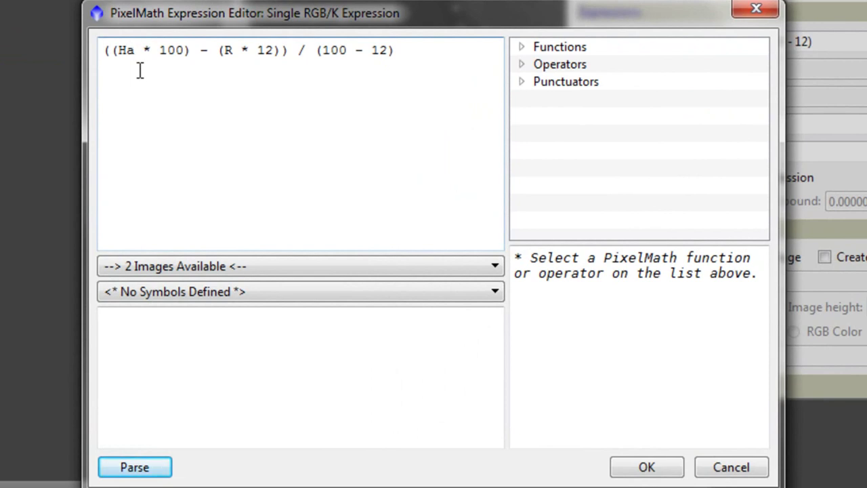
pyautogui.click(400, 267)
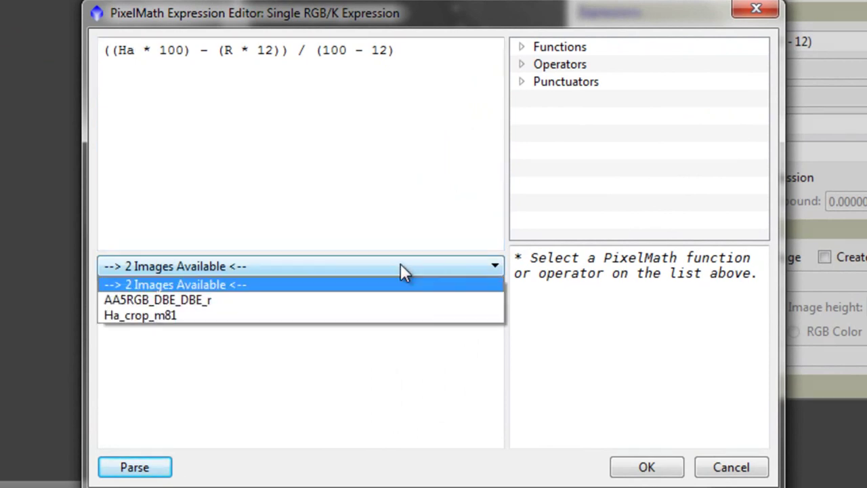
pyautogui.click(324, 317)
pyautogui.click(136, 64)
pyautogui.press('BackSpace')
pyautogui.press('BackSpace')
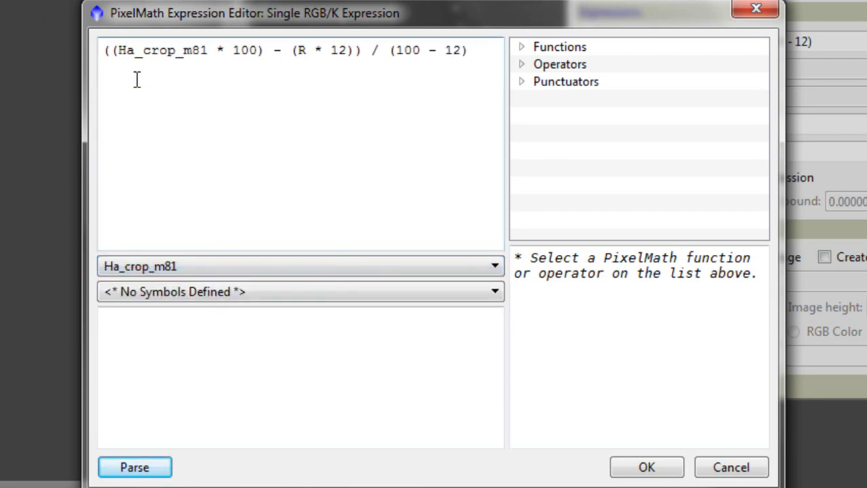
# Replace the R placeholder with AA5RGB_DBE_DBE_r in the expression
pyautogui.click(306, 52)
pyautogui.click(337, 271)
pyautogui.click(324, 303)
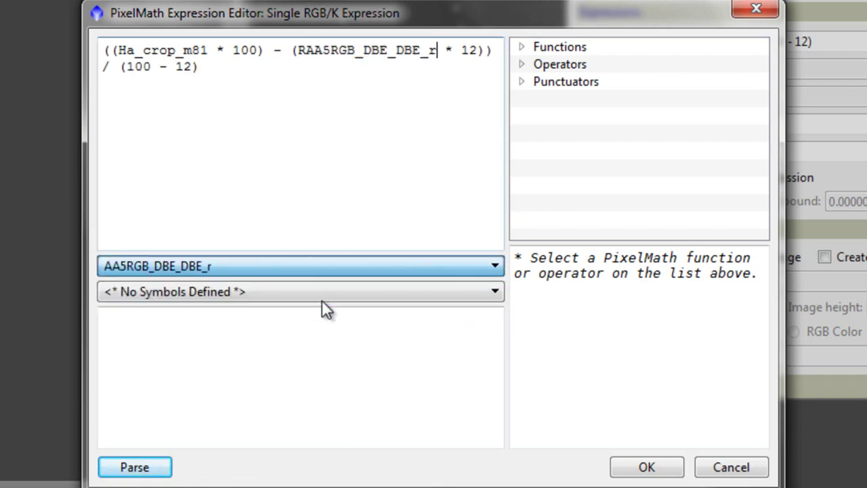
pyautogui.click(303, 56)
pyautogui.press('Delete')
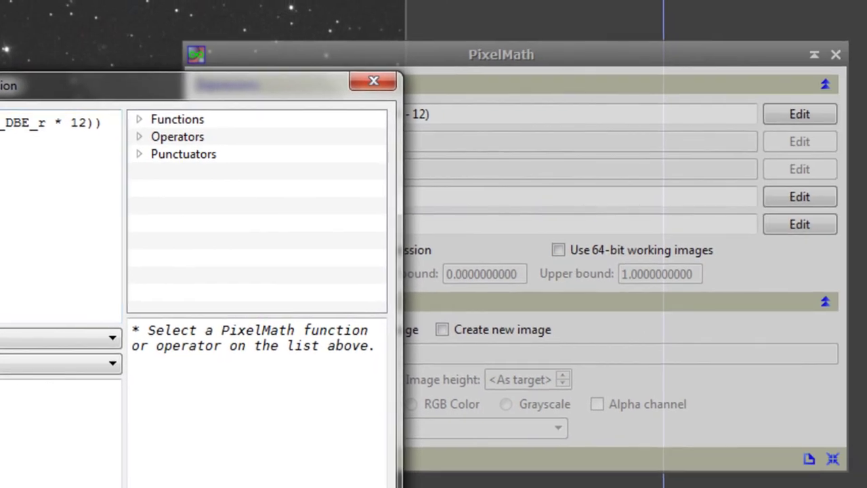
# Accept the edited expression, change both 100s to 120, and enable Create new image
pyautogui.click(525, 486)
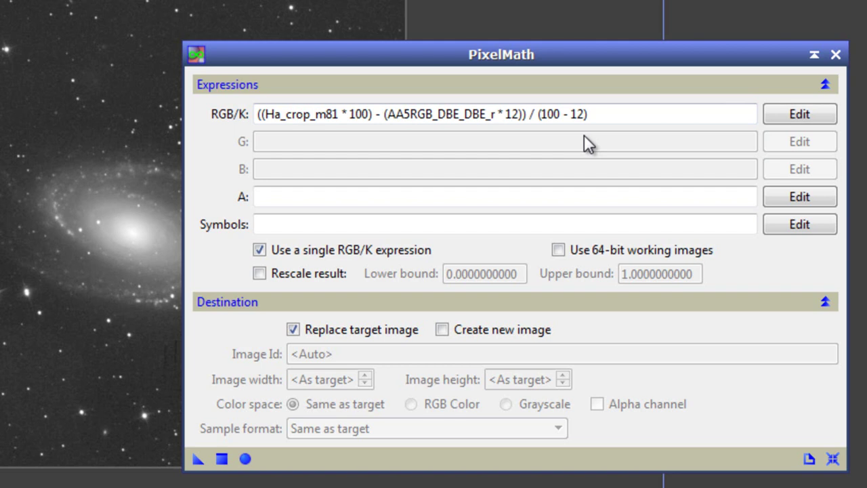
pyautogui.click(522, 113)
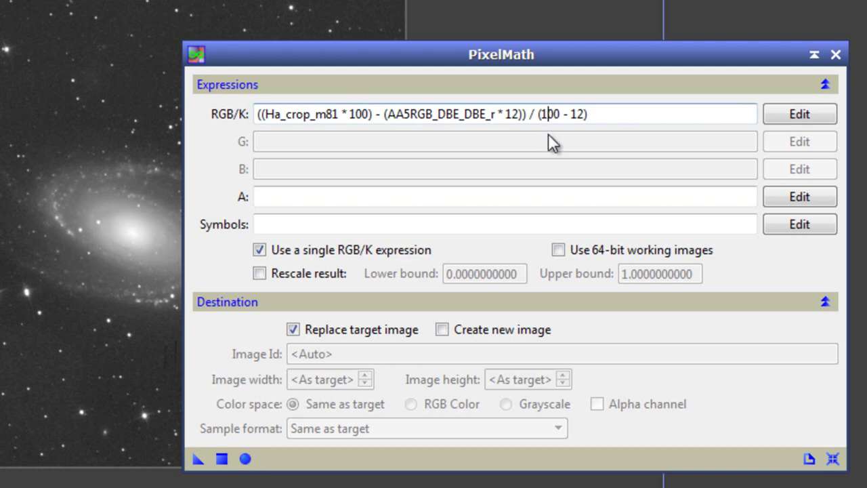
pyautogui.press('BackSpace')
pyautogui.write('2')
pyautogui.click(360, 115)
pyautogui.press('BackSpace')
pyautogui.write('2')
pyautogui.click(445, 331)
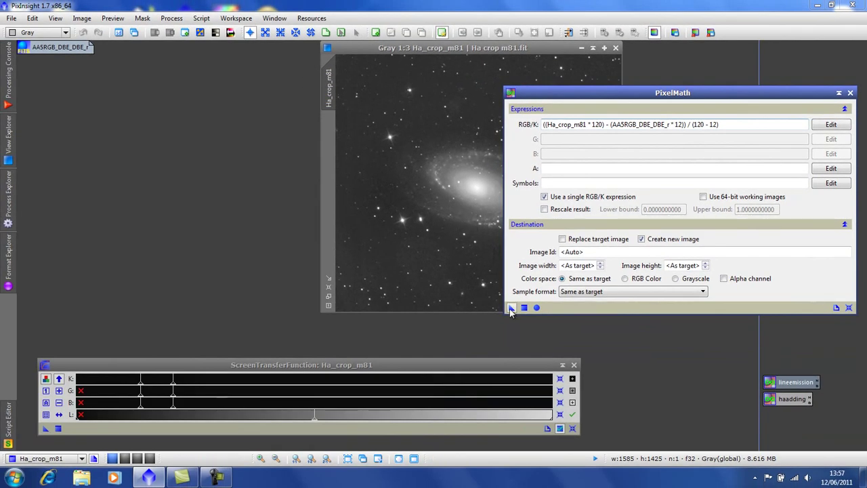
# Apply the expression to Ha_crop_m81 to create Image04, then auto-stretch it with darker midtones
pyautogui.moveTo(511, 309); pyautogui.dragTo(405, 224)
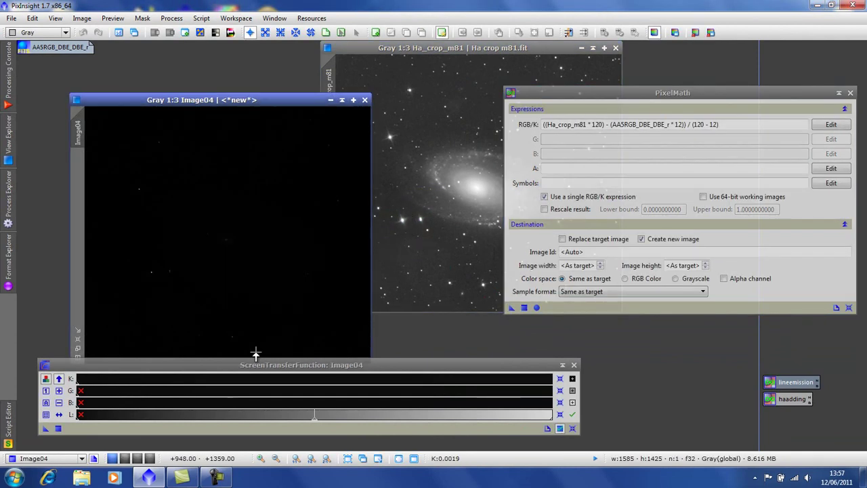
pyautogui.click(46, 403)
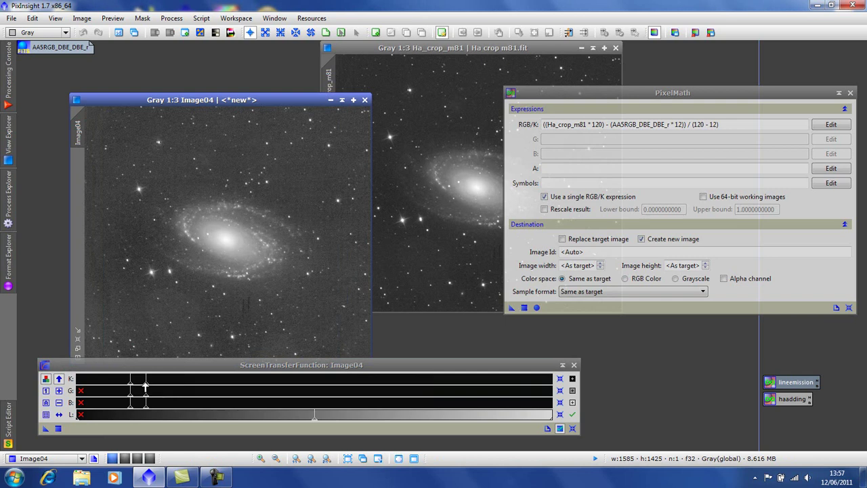
pyautogui.moveTo(145, 385); pyautogui.dragTo(161, 385)
pyautogui.moveTo(578, 92); pyautogui.dragTo(589, 92)
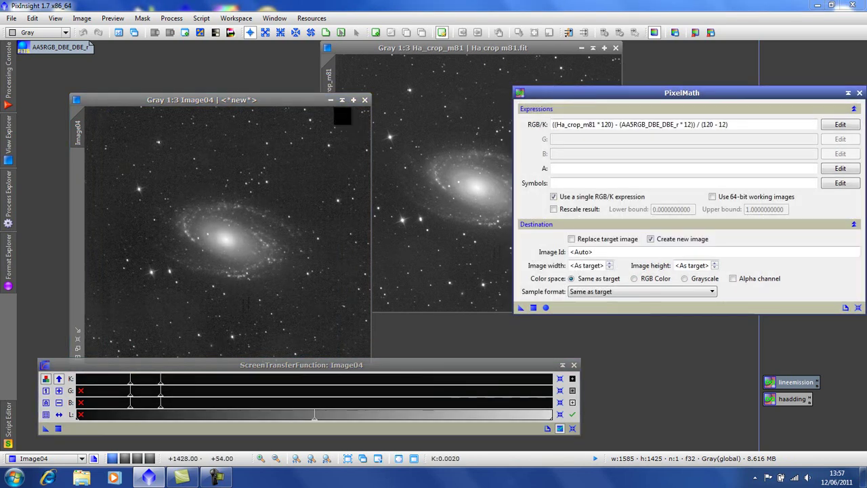
pyautogui.moveTo(312, 102); pyautogui.dragTo(303, 84)
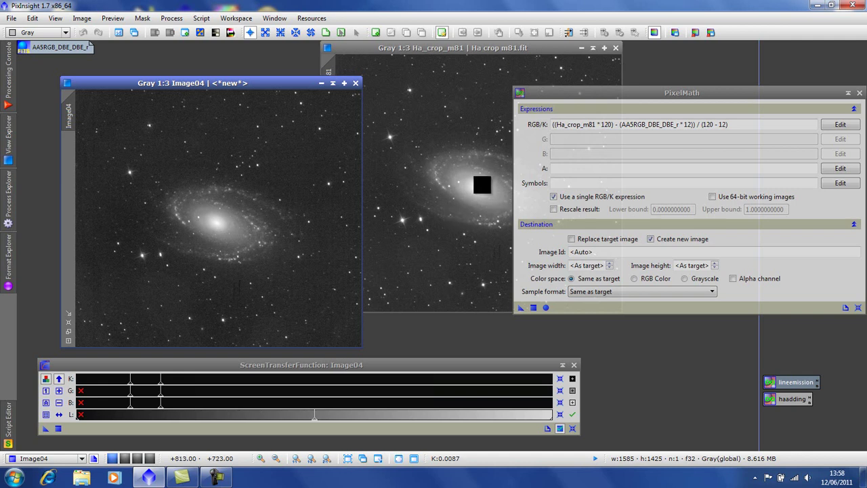
# Close Image04 and change both 120 weights in the expression to 70
pyautogui.click(356, 83)
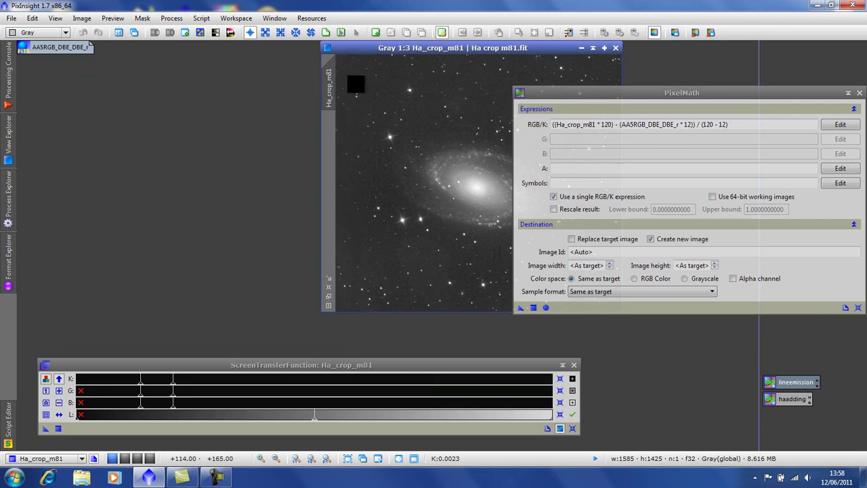
pyautogui.click(612, 124)
pyautogui.press('BackSpace')
pyautogui.press('BackSpace')
pyautogui.press('BackSpace')
pyautogui.write('70')
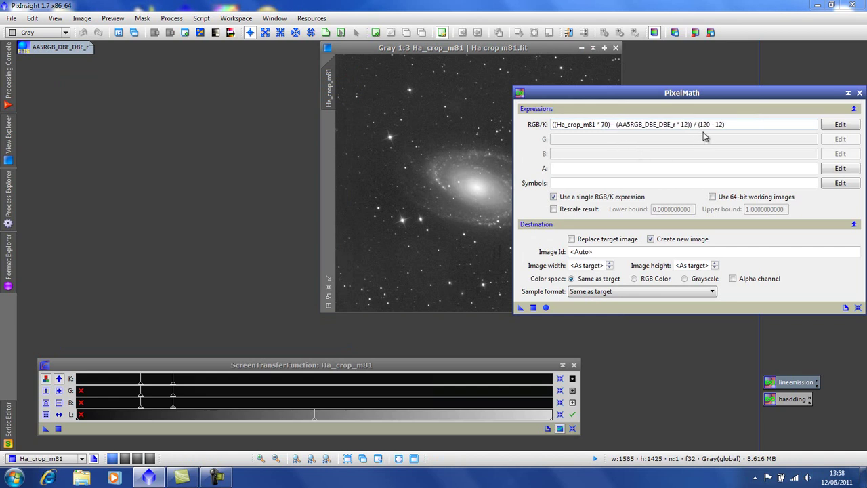
pyautogui.click(711, 125)
pyautogui.press('BackSpace')
pyautogui.press('BackSpace')
pyautogui.press('BackSpace')
pyautogui.write('70')
# Apply the expression to Ha_crop_m81 to create Image05, and auto-stretch it with darker midtones
pyautogui.moveTo(520, 308); pyautogui.dragTo(442, 250)
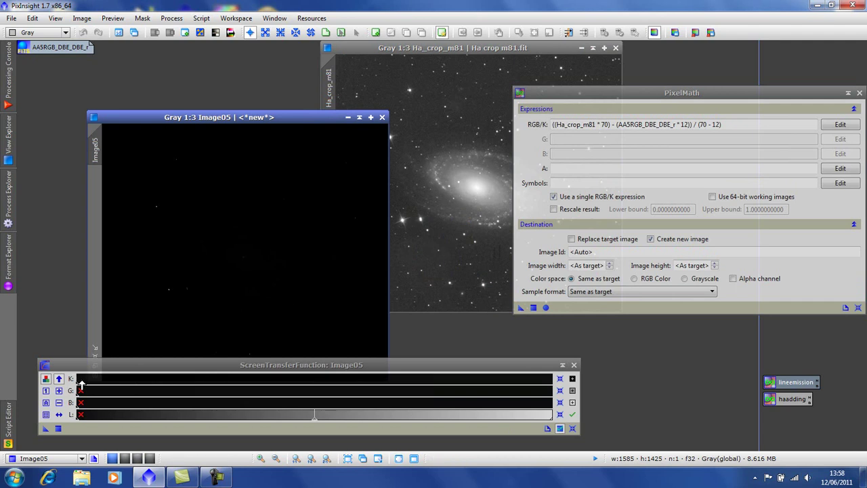
pyautogui.click(51, 405)
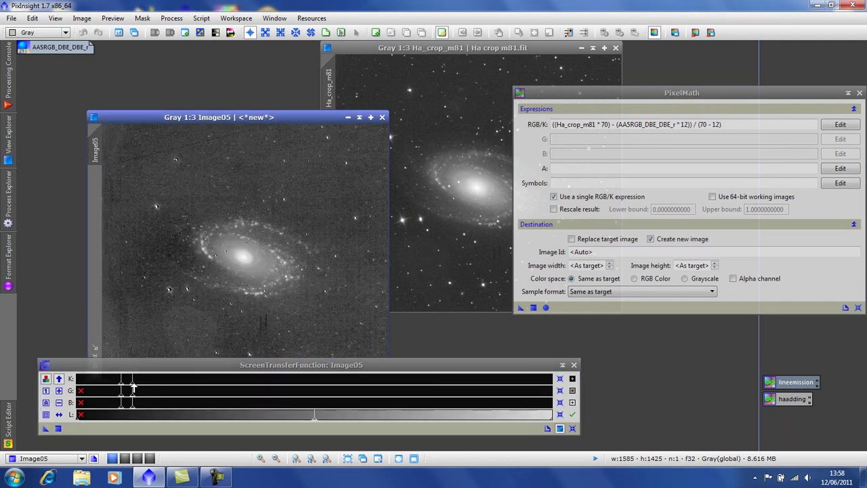
pyautogui.moveTo(133, 386); pyautogui.dragTo(155, 387)
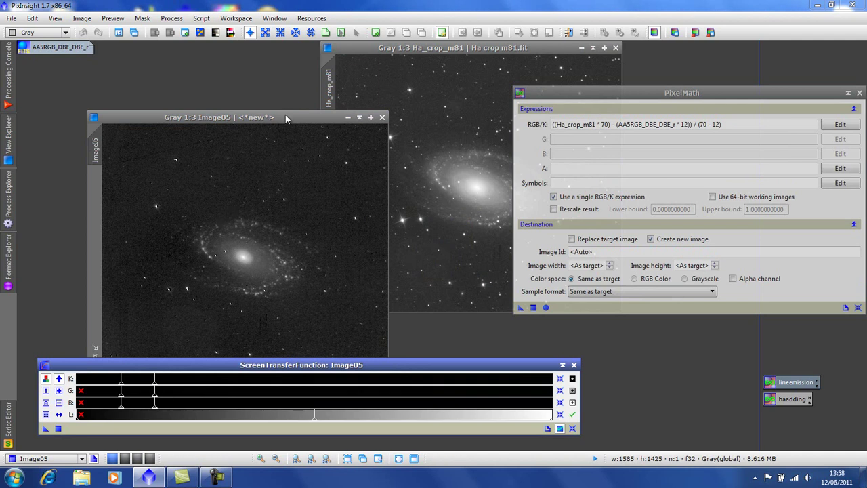
pyautogui.moveTo(285, 118); pyautogui.dragTo(241, 57)
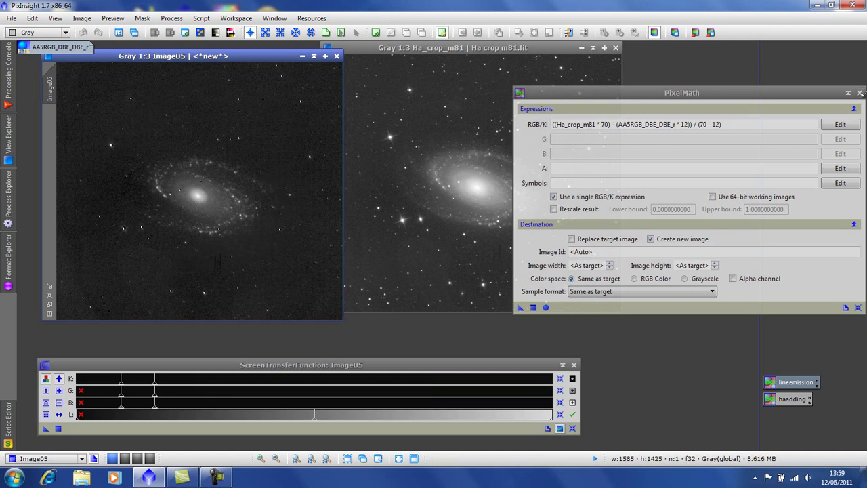
# Close PixelMath and Ha_crop_m81, restore the RGB image, and split it into R, G, B channels
pyautogui.click(859, 93)
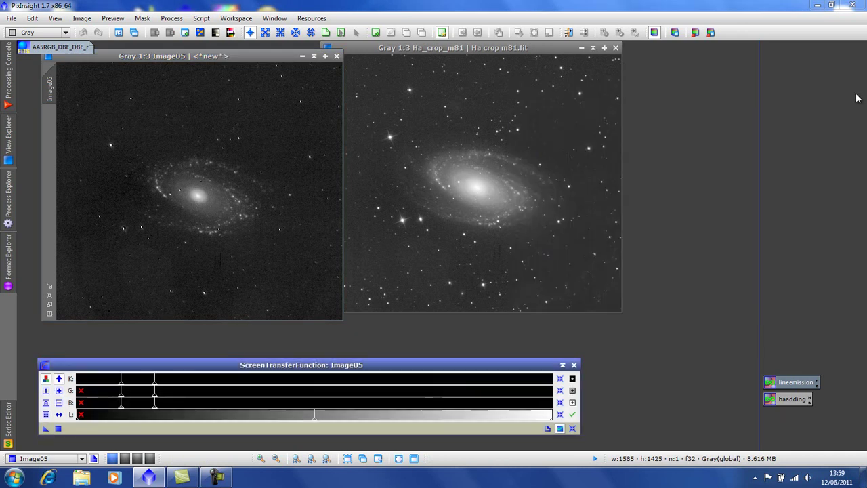
pyautogui.click(616, 48)
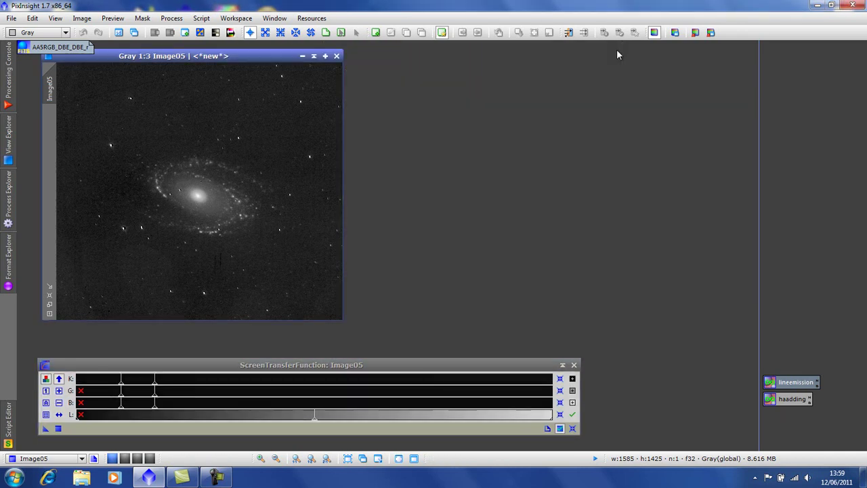
pyautogui.moveTo(244, 57); pyautogui.dragTo(537, 54)
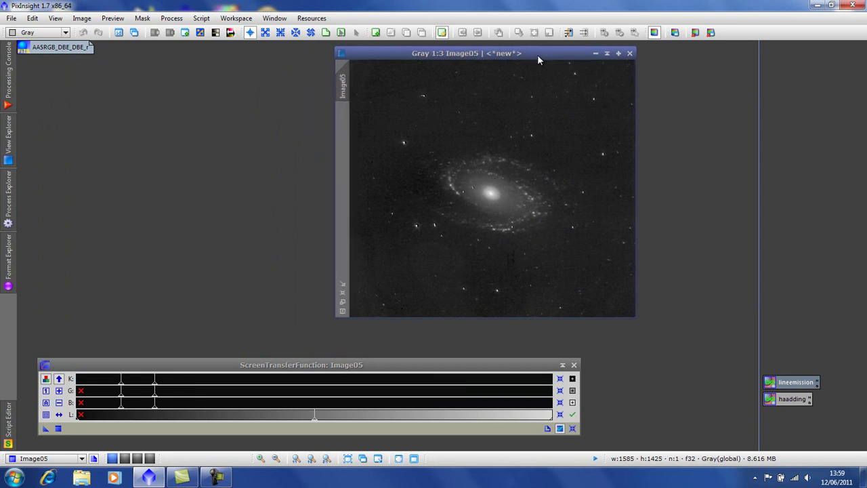
pyautogui.doubleClick(61, 47)
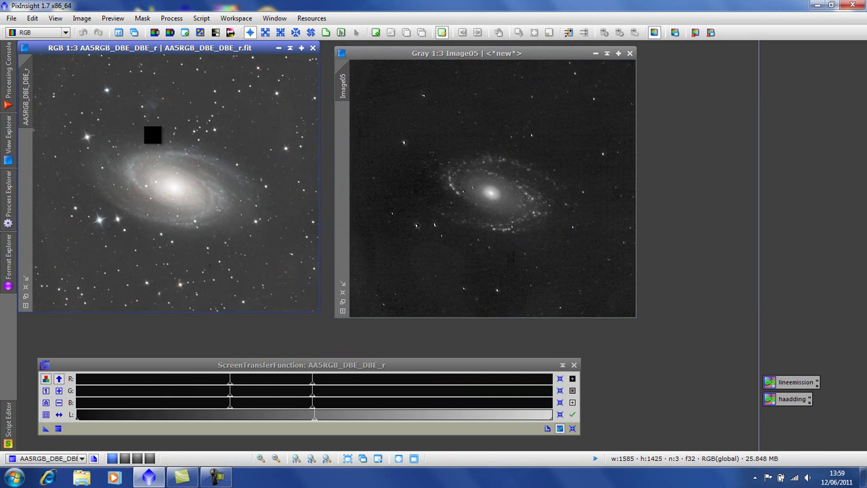
pyautogui.click(171, 32)
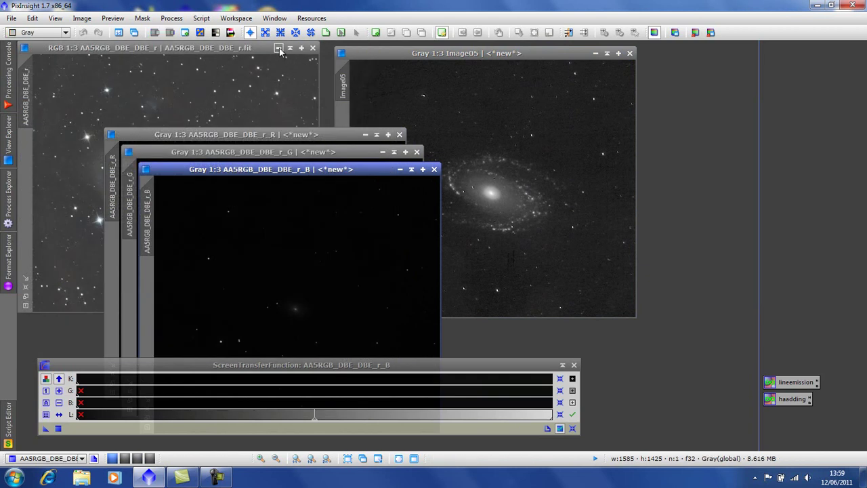
# Iconize the RGB and channel images, stack the channel icons top-left, and load the haadding expression
pyautogui.click(279, 48)
pyautogui.click(365, 135)
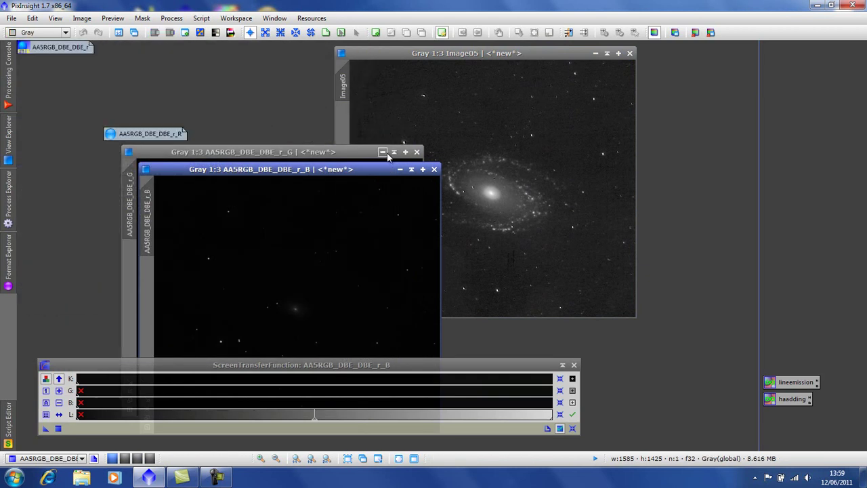
pyautogui.click(384, 152)
pyautogui.click(400, 169)
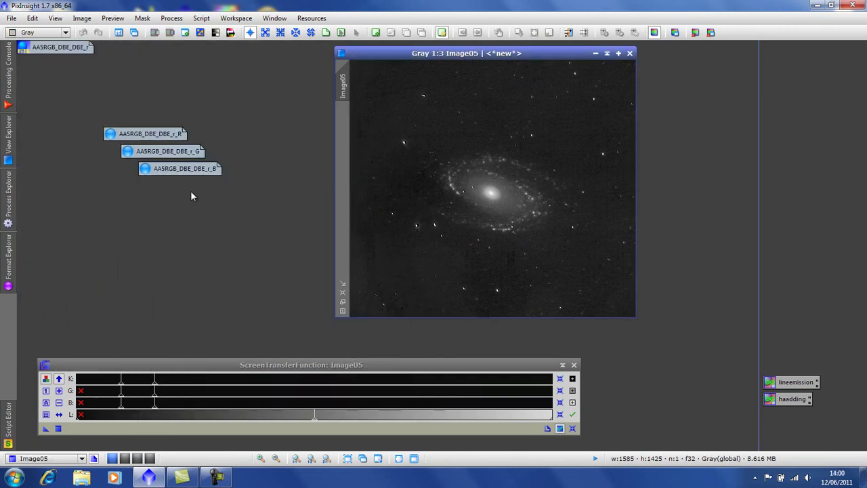
pyautogui.moveTo(166, 135); pyautogui.dragTo(83, 91)
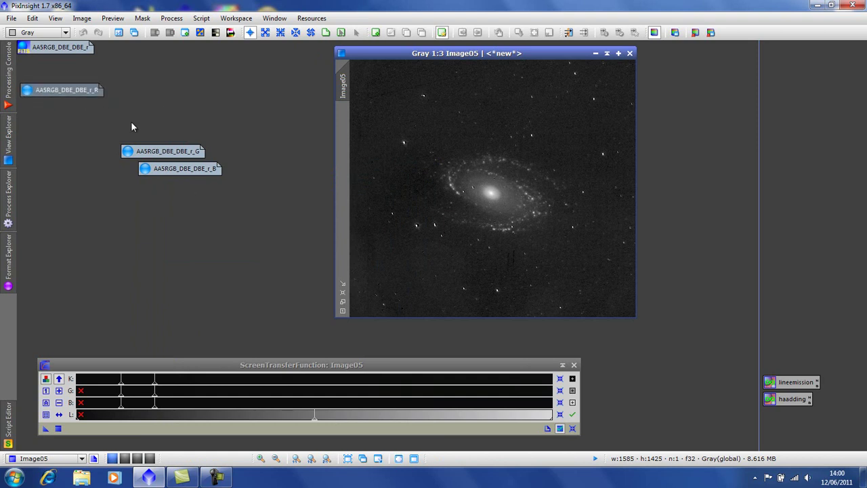
pyautogui.moveTo(177, 153); pyautogui.dragTo(74, 103)
pyautogui.moveTo(195, 172); pyautogui.dragTo(79, 120)
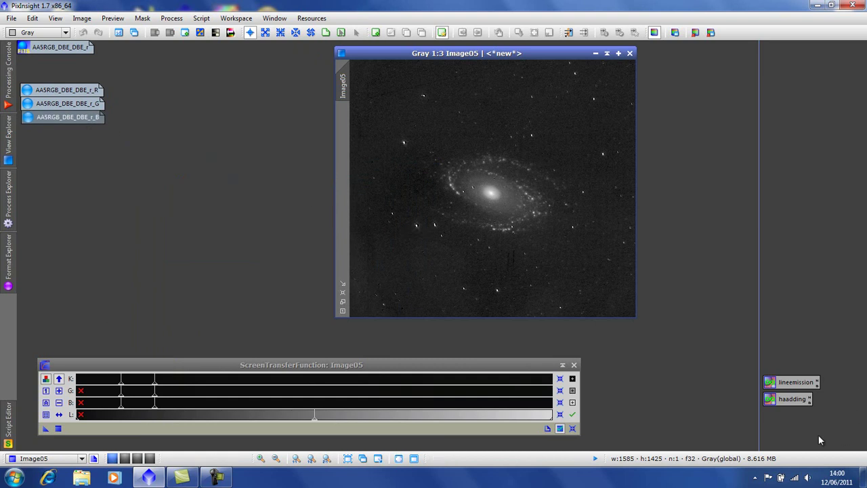
pyautogui.doubleClick(802, 399)
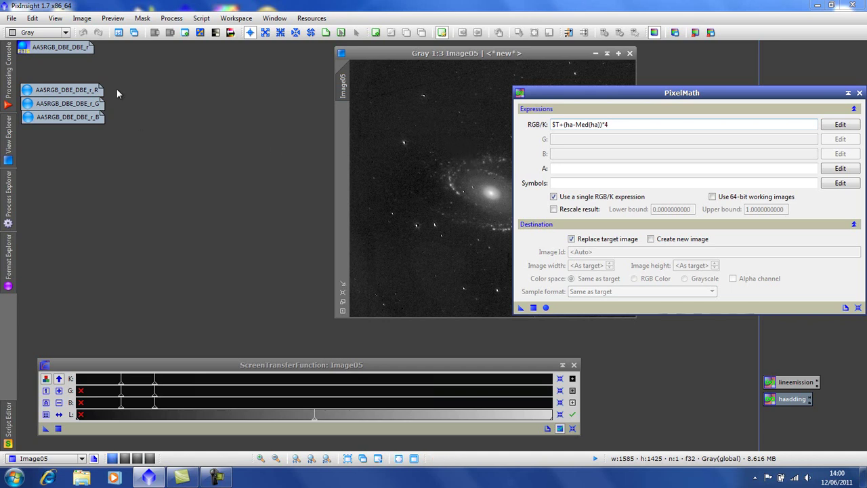
# Restore the AA5RGB_DBE_DBE_r_R image at top-left and auto-stretch it with slightly darker midtones
pyautogui.doubleClick(78, 91)
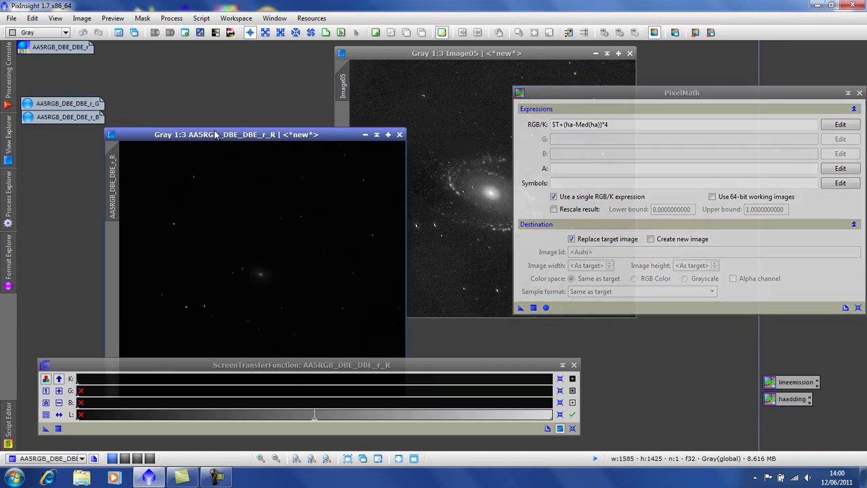
pyautogui.moveTo(216, 134); pyautogui.dragTo(139, 53)
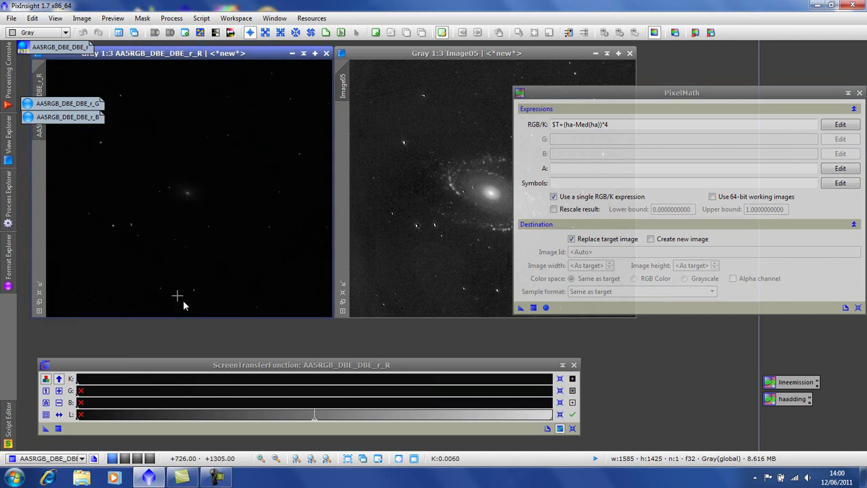
pyautogui.click(46, 404)
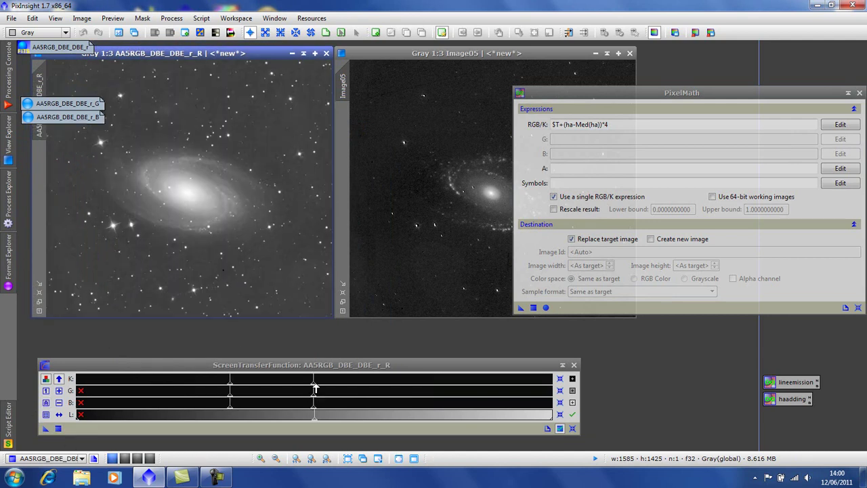
pyautogui.moveTo(315, 388); pyautogui.dragTo(338, 388)
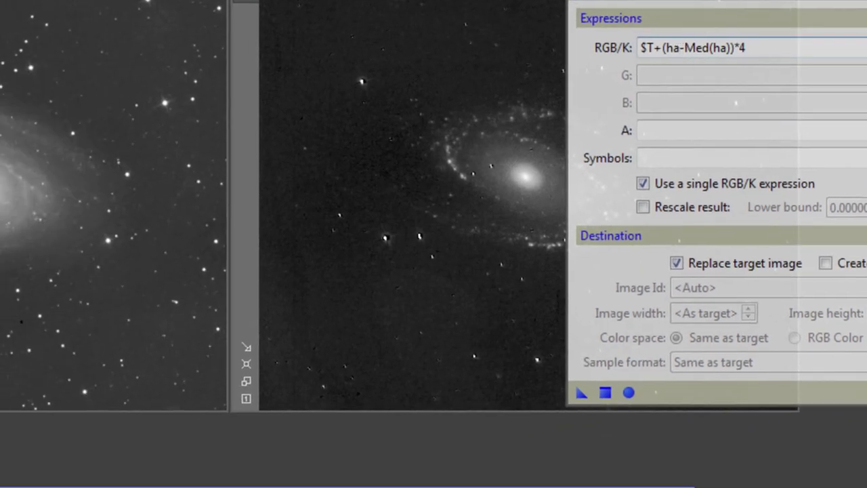
# Open the expression editor and replace the first 'ha' with Image05
pyautogui.doubleClick(457, 68)
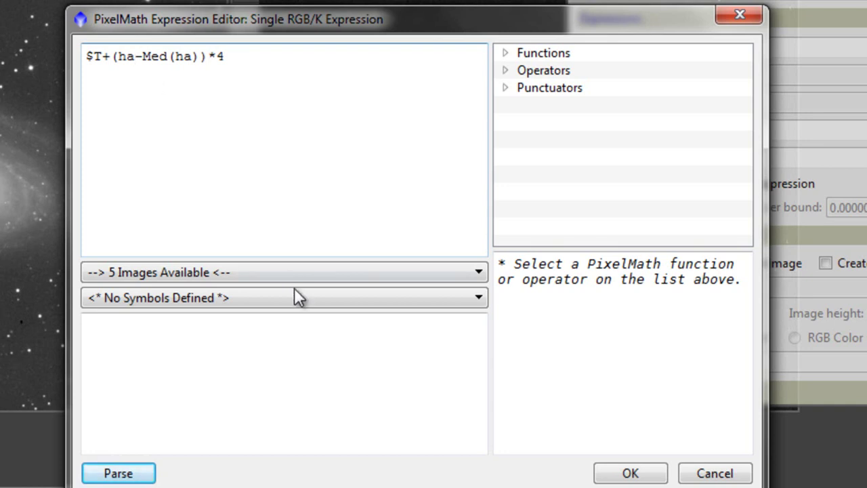
pyautogui.click(304, 272)
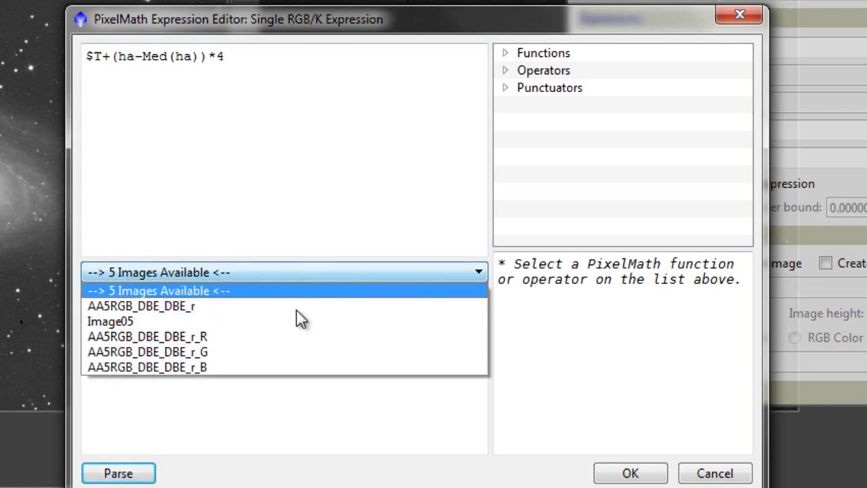
pyautogui.click(251, 322)
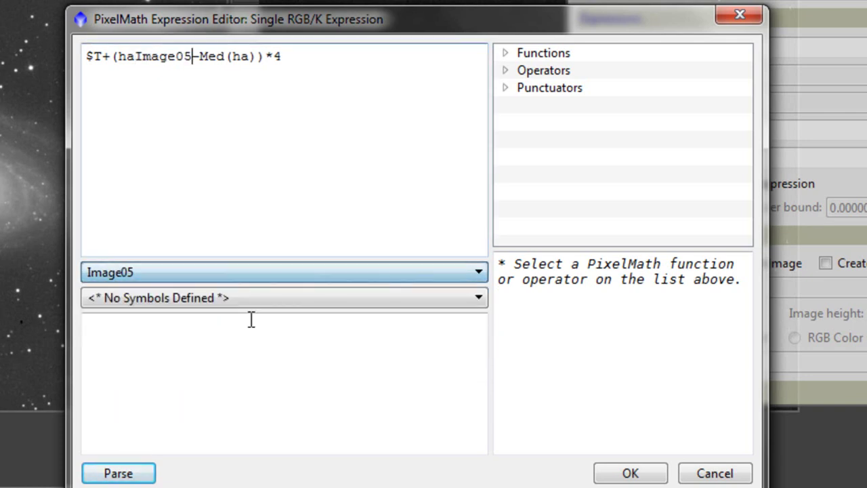
pyautogui.click(132, 59)
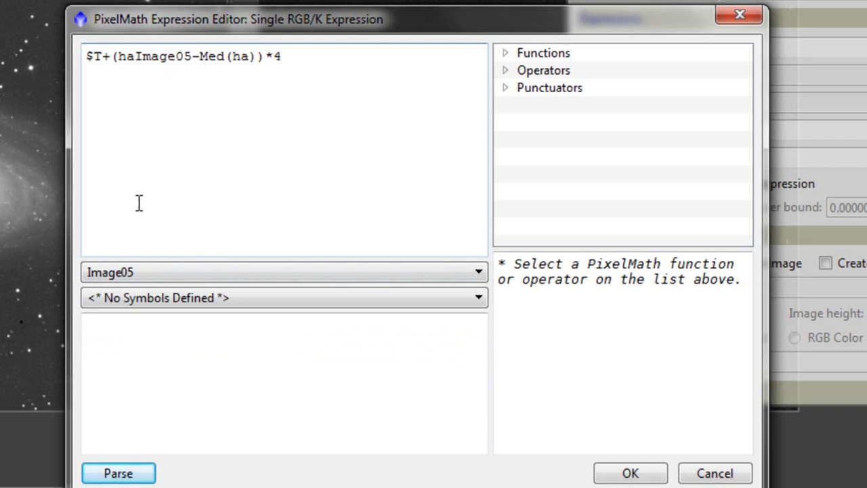
pyautogui.press('BackSpace')
pyautogui.press('BackSpace')
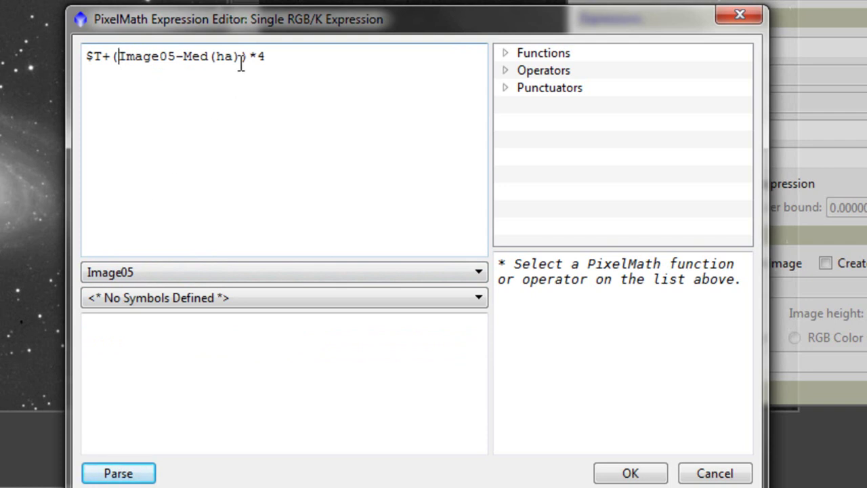
# Replace 'ha' inside Med() with Image05 and set the multiplier to 5
pyautogui.click(234, 72)
pyautogui.press('BackSpace')
pyautogui.press('BackSpace')
pyautogui.click(287, 279)
pyautogui.click(234, 317)
pyautogui.click(309, 55)
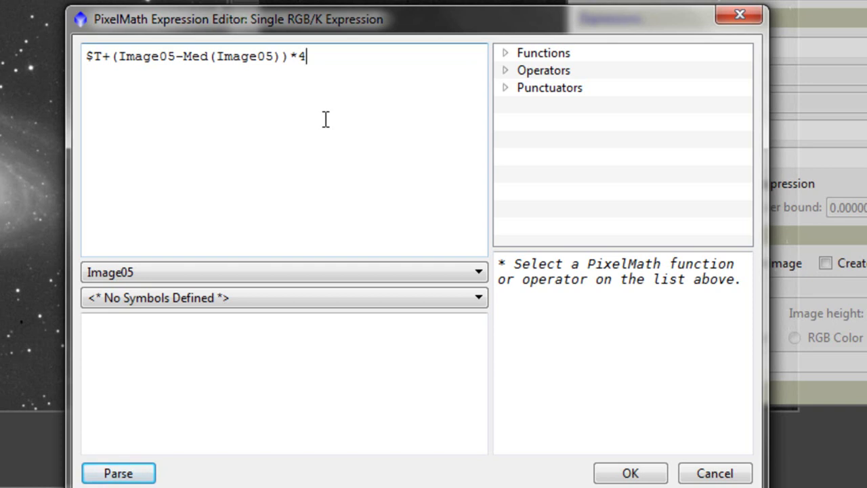
pyautogui.write('5')
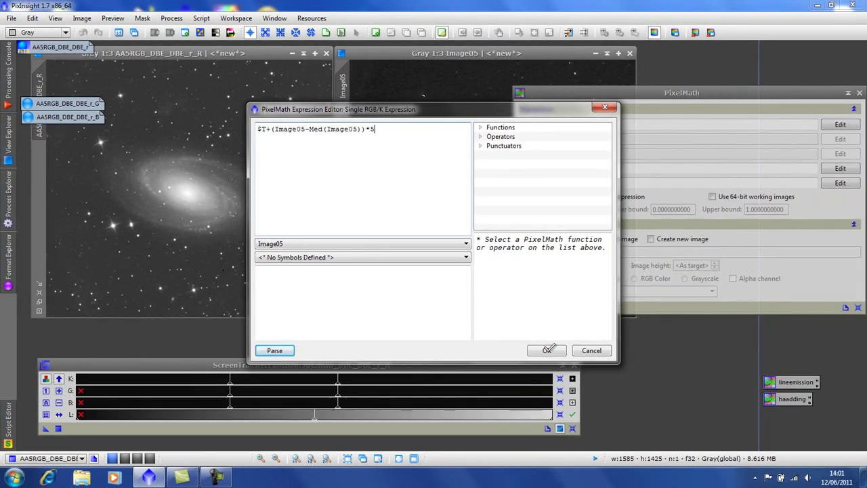
# Apply $T+(Image05-Med(Image05))*5 to the red channel, compare via Undo/Redo, and darken its stretch
pyautogui.click(548, 350)
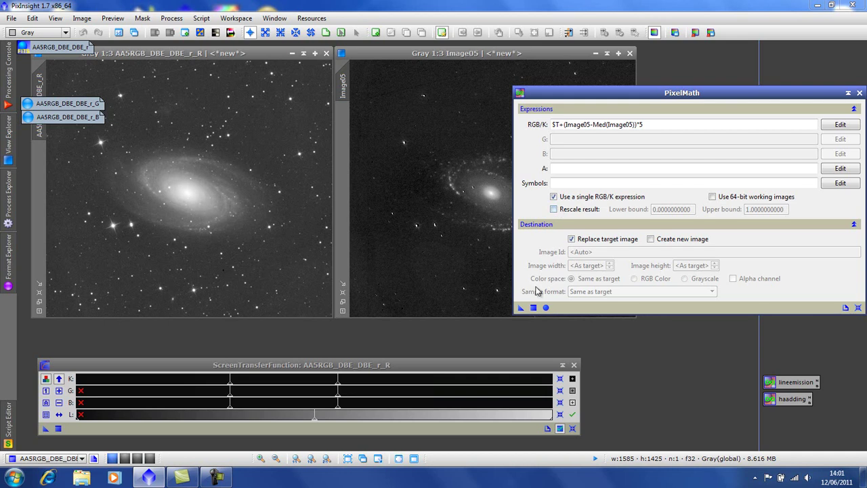
pyautogui.moveTo(520, 308); pyautogui.dragTo(179, 195)
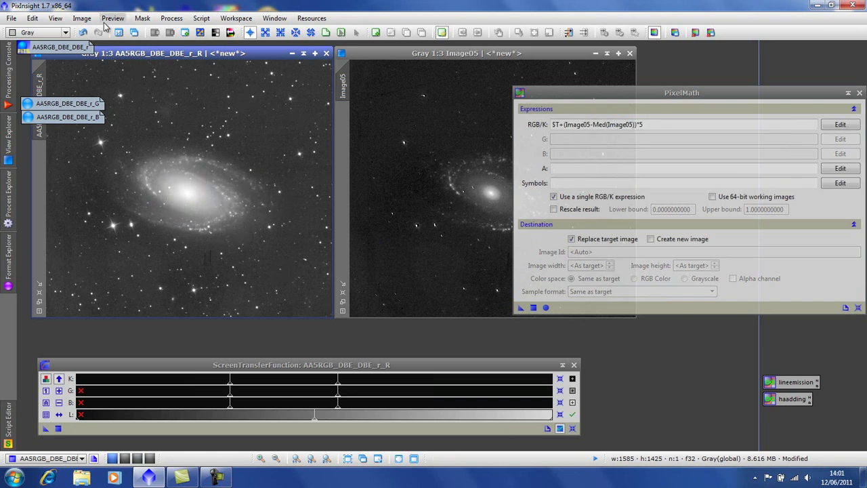
pyautogui.click(83, 33)
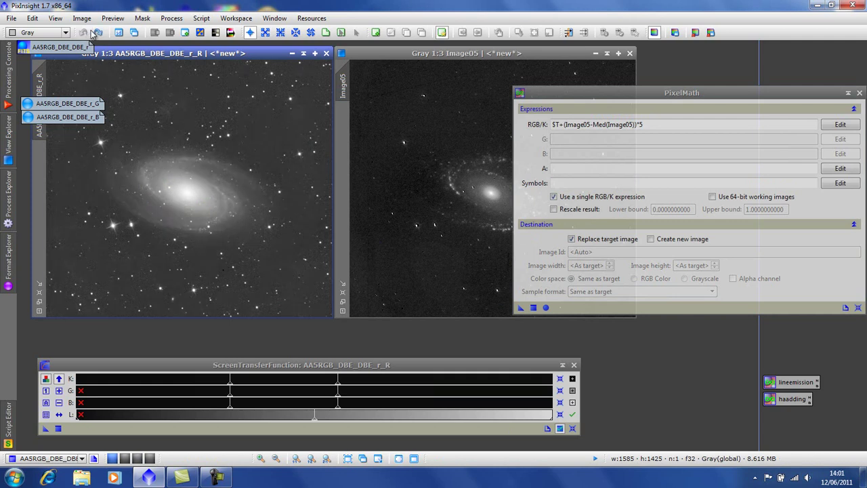
pyautogui.click(98, 33)
pyautogui.moveTo(338, 379); pyautogui.dragTo(400, 386)
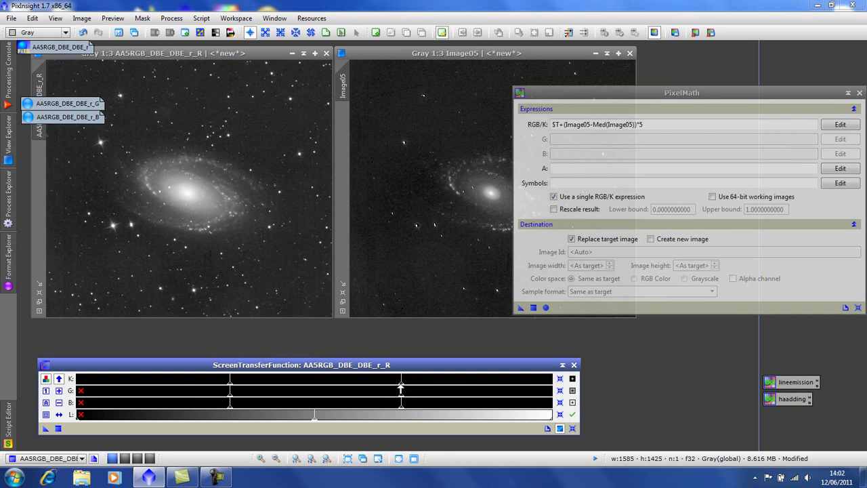
# Close PixelMath and Image05, iconize the red channel, and launch ChannelCombination from the Process menu
pyautogui.click(859, 93)
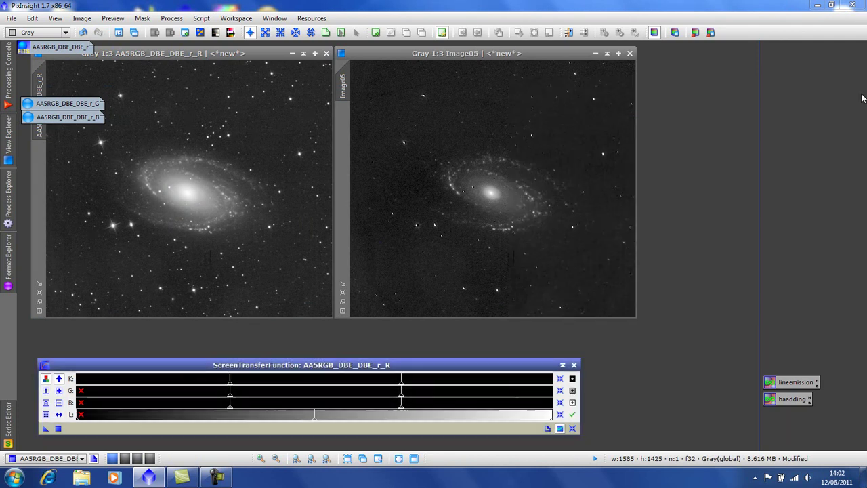
pyautogui.click(629, 54)
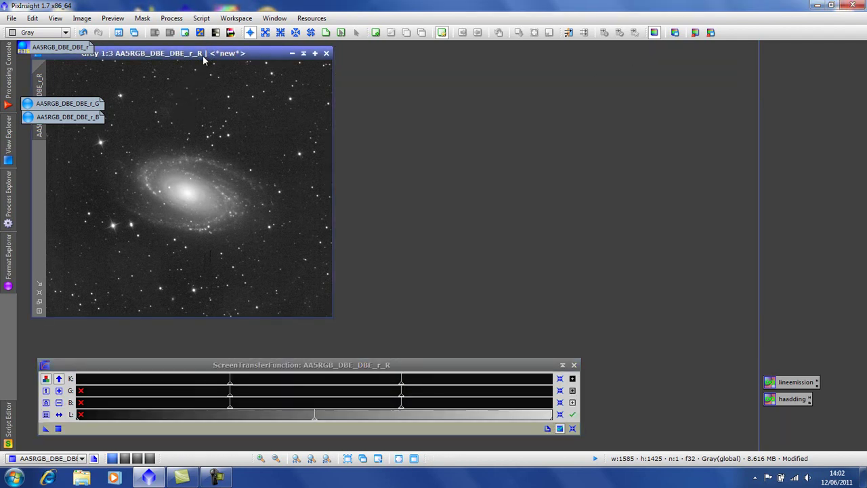
pyautogui.click(292, 54)
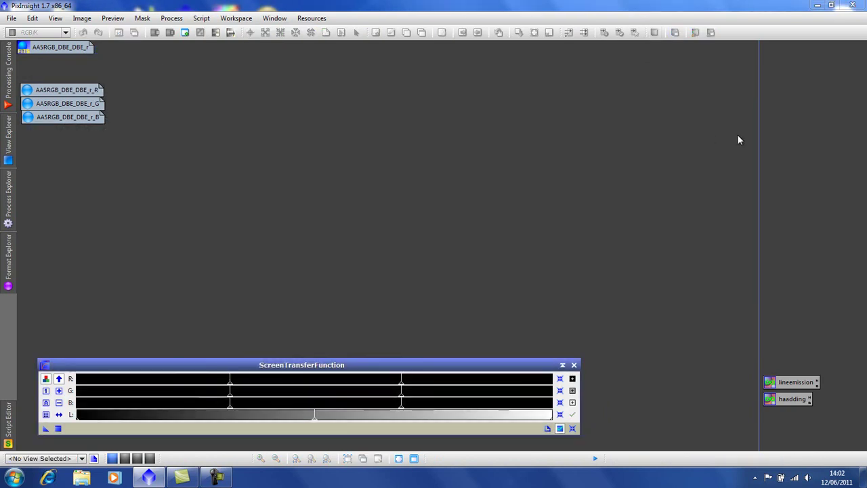
pyautogui.click(176, 20)
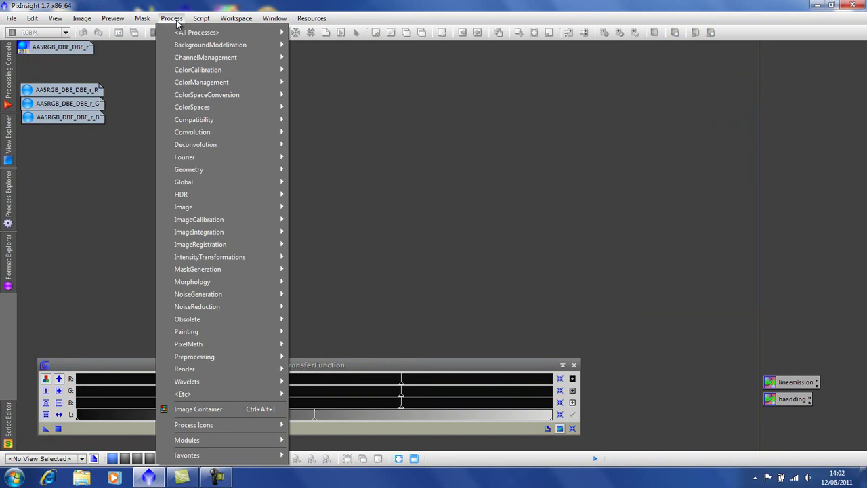
pyautogui.moveTo(260, 61)
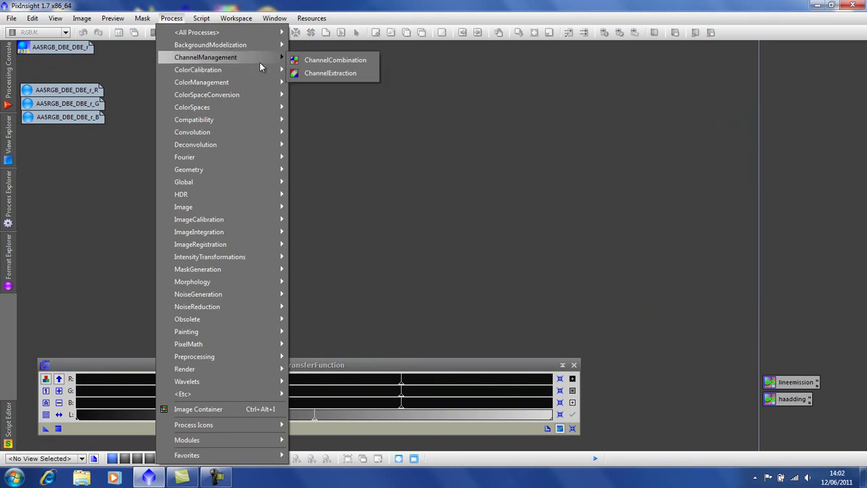
pyautogui.click(297, 60)
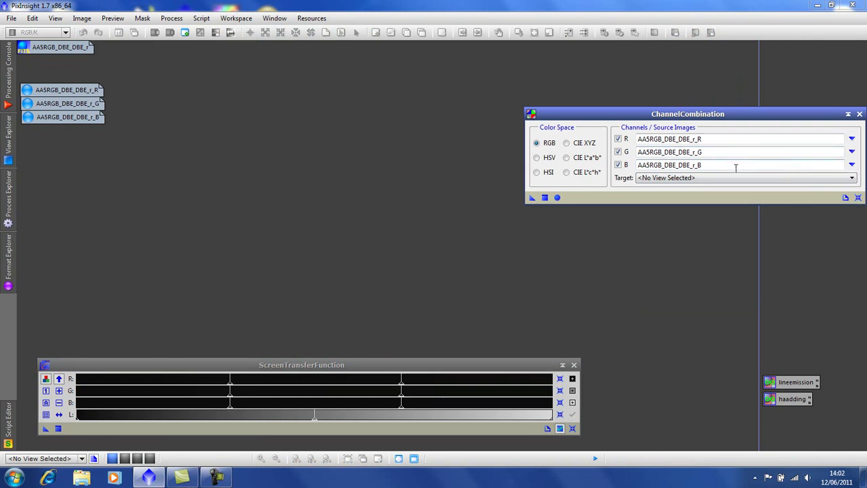
# Combine the R, G and B images into colour Image09, move it top-left and auto-stretch it
pyautogui.click(557, 198)
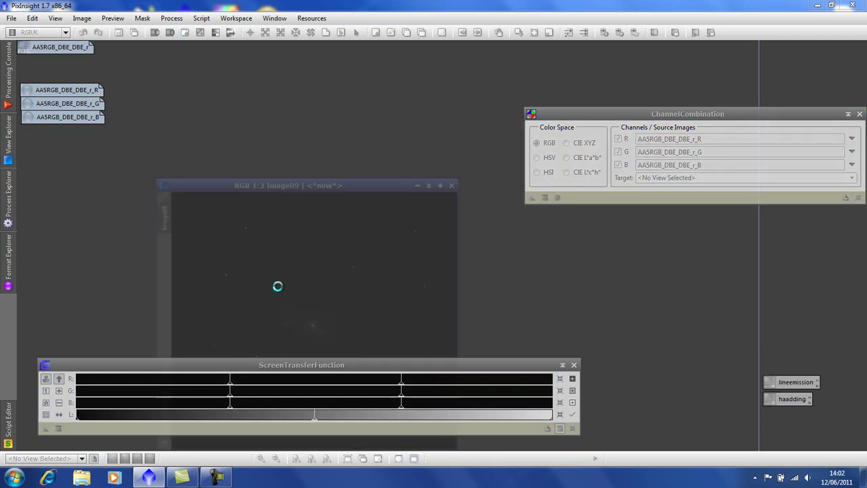
pyautogui.moveTo(314, 186); pyautogui.dragTo(181, 66)
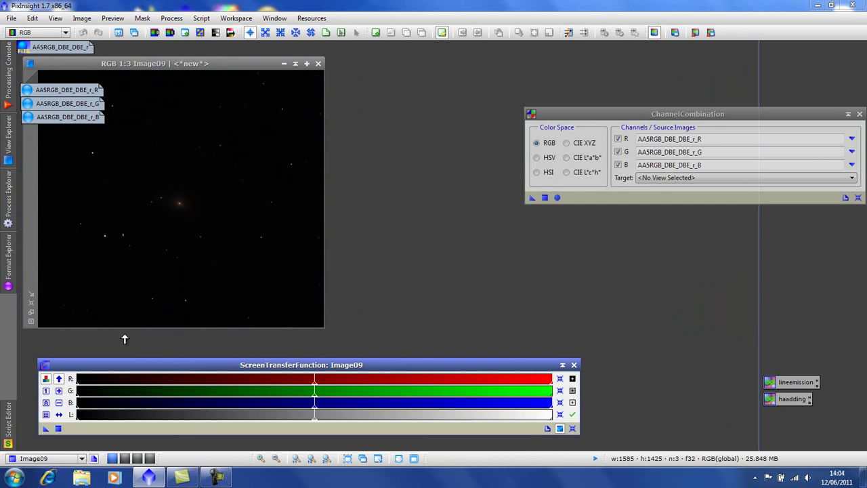
pyautogui.click(46, 403)
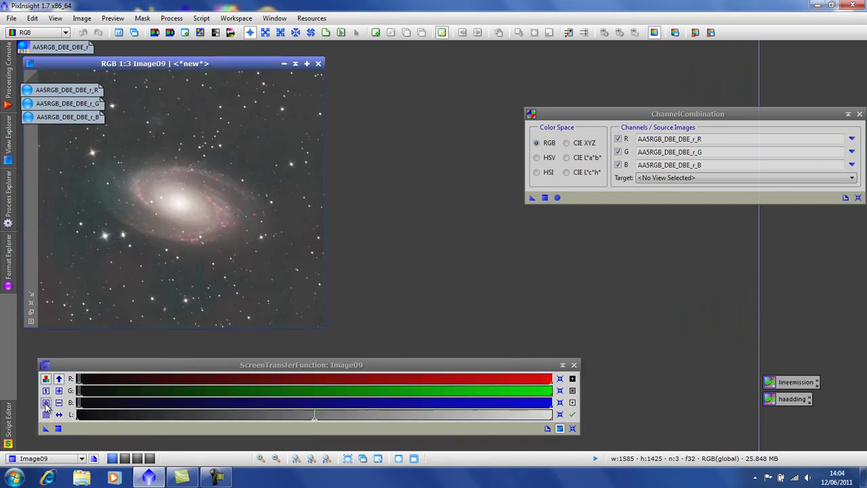
# Fine-tune Image09's STF, raising the shadows to darken the background and brightening the midtones
pyautogui.moveTo(81, 388); pyautogui.dragTo(83, 386)
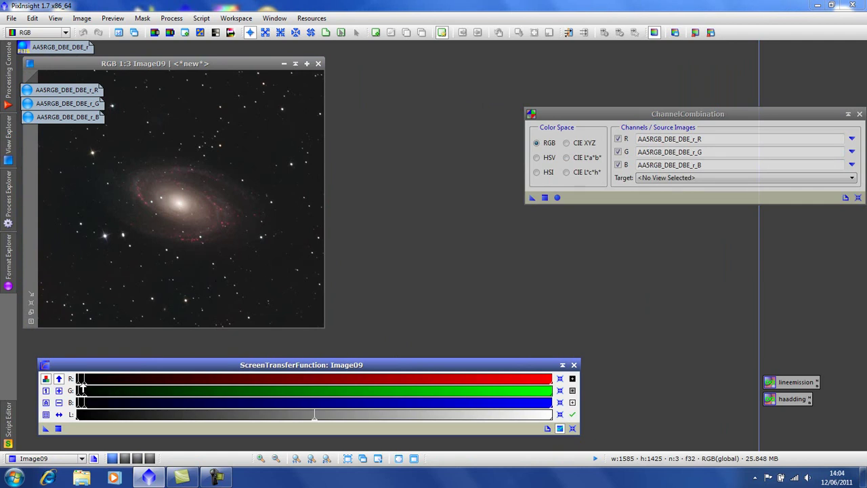
pyautogui.click(58, 391)
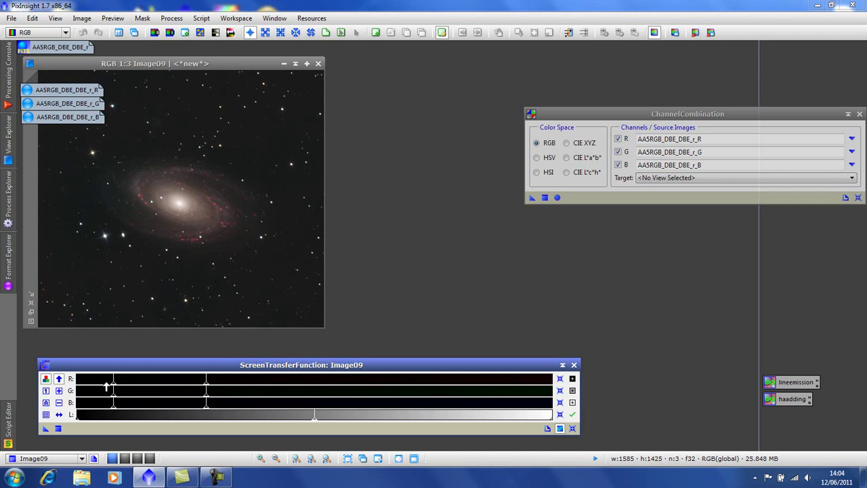
pyautogui.moveTo(112, 386); pyautogui.dragTo(142, 387)
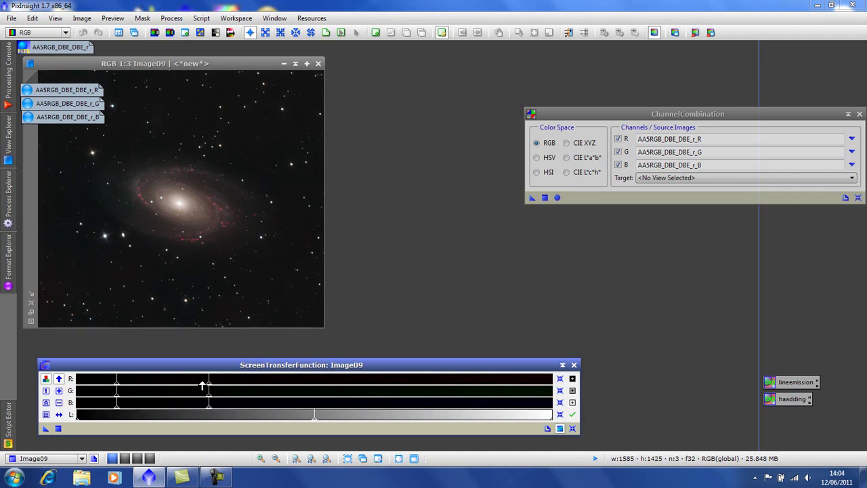
pyautogui.moveTo(209, 388); pyautogui.dragTo(187, 388)
pyautogui.moveTo(116, 386); pyautogui.dragTo(118, 387)
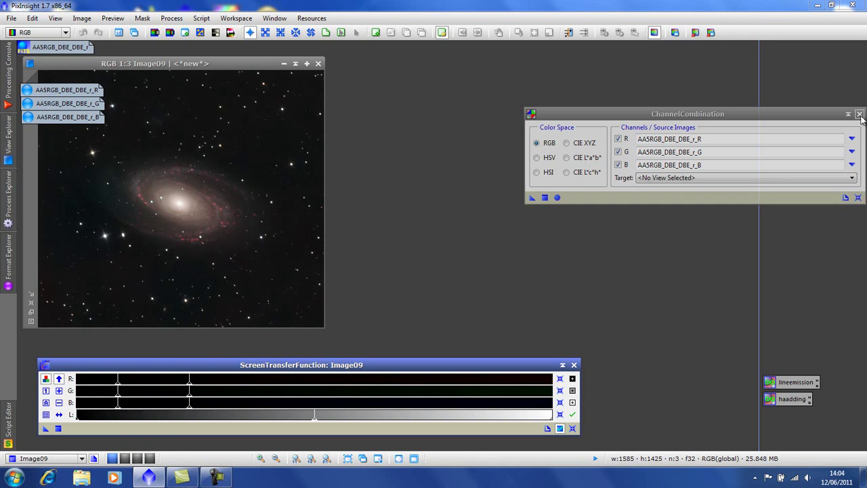
# Close ChannelCombination, open AA5RGB_DBE_DBE_r beside Image09 and darken its display stretch to match
pyautogui.click(860, 114)
pyautogui.doubleClick(61, 46)
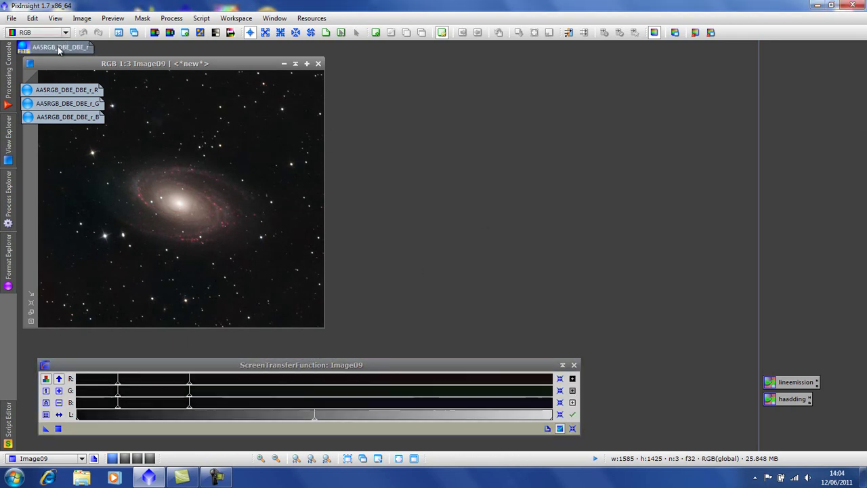
pyautogui.moveTo(155, 47); pyautogui.dragTo(465, 62)
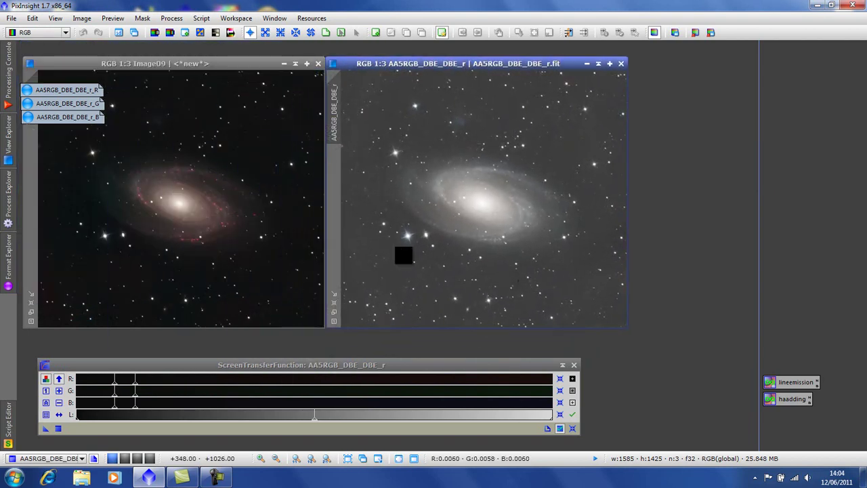
pyautogui.moveTo(133, 389); pyautogui.dragTo(160, 382)
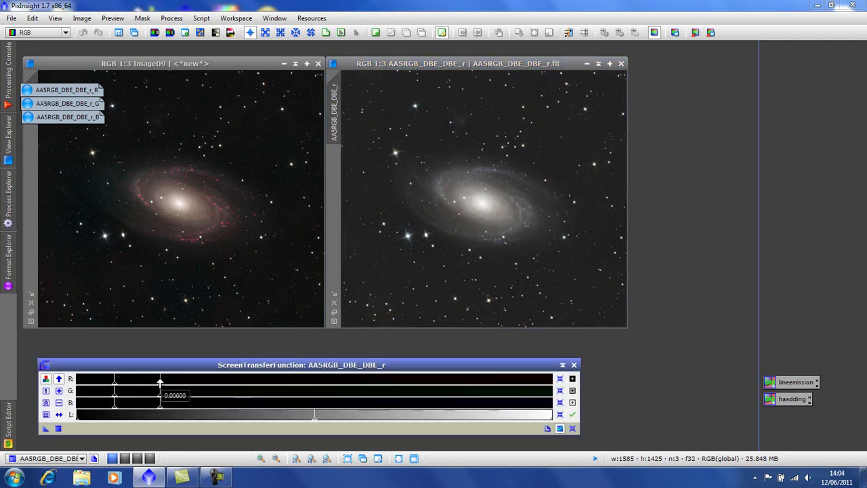